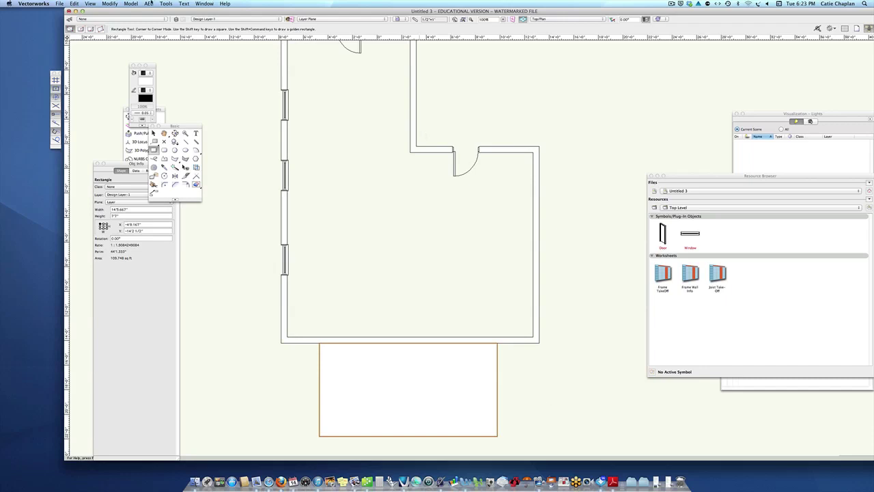
# Start creating joists from the rectangle below the building's lower wall and set the elevation of the top of joist to 4'
pyautogui.click(148, 3)
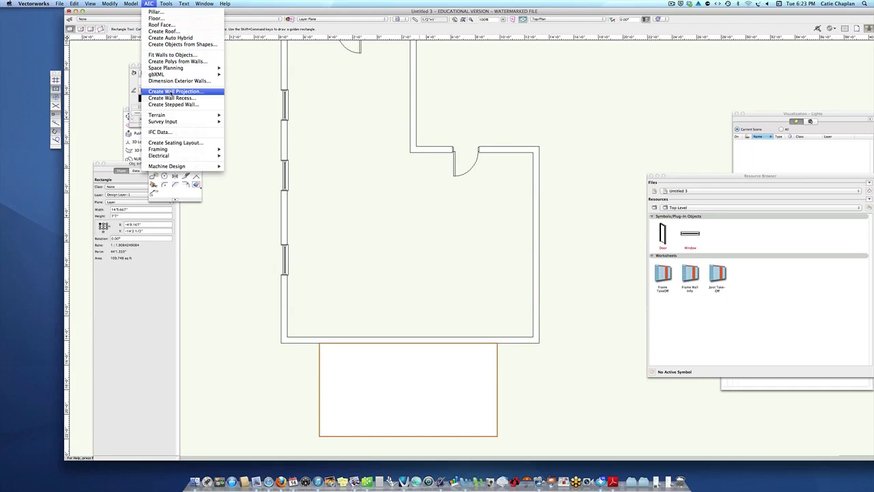
pyautogui.moveTo(170, 149)
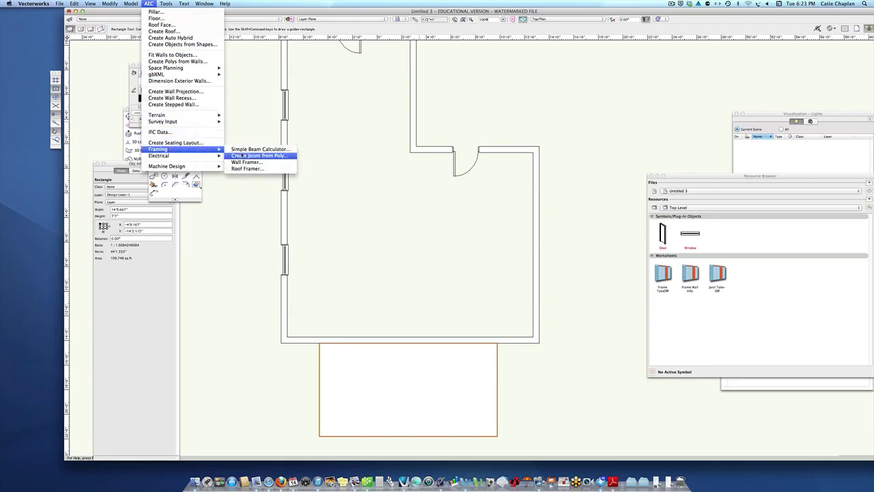
pyautogui.click(243, 156)
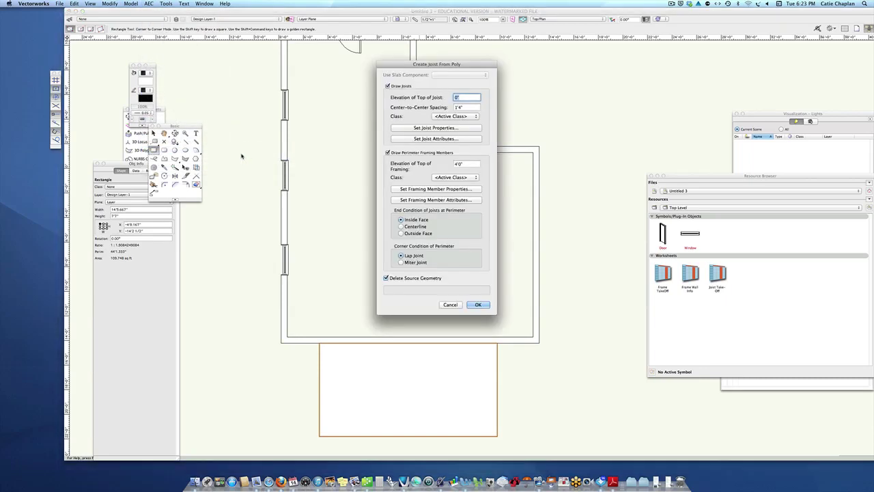
pyautogui.moveTo(452, 64); pyautogui.dragTo(556, 49)
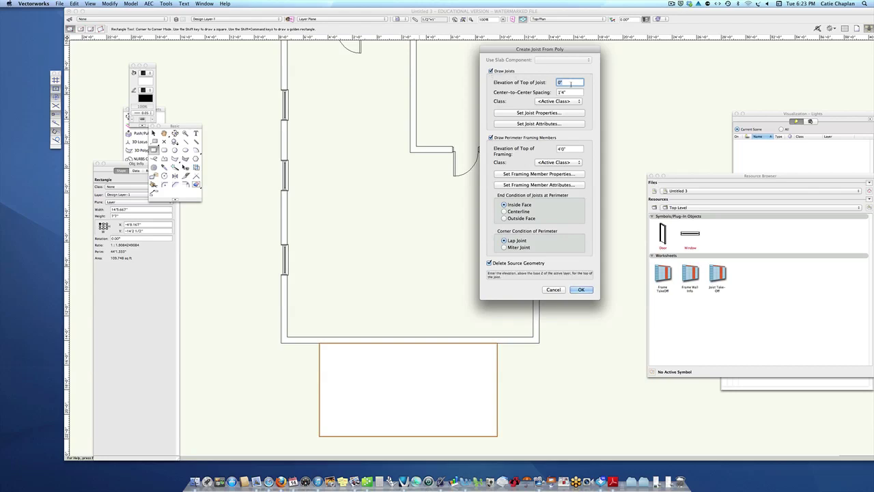
pyautogui.write("0'")
pyautogui.press('BackSpace')
pyautogui.press('BackSpace')
pyautogui.write("4'")
# Set the joist type to Solid Beam in the joist properties and accept the joist attributes
pyautogui.click(526, 114)
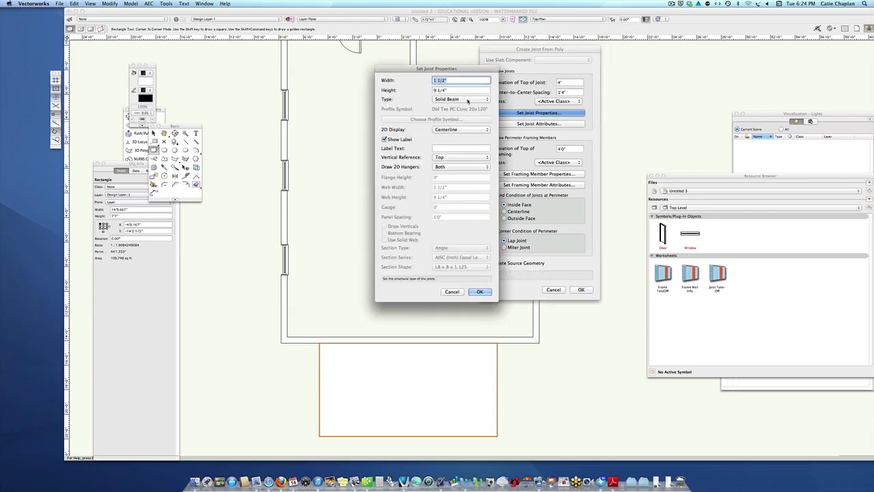
pyautogui.click(468, 99)
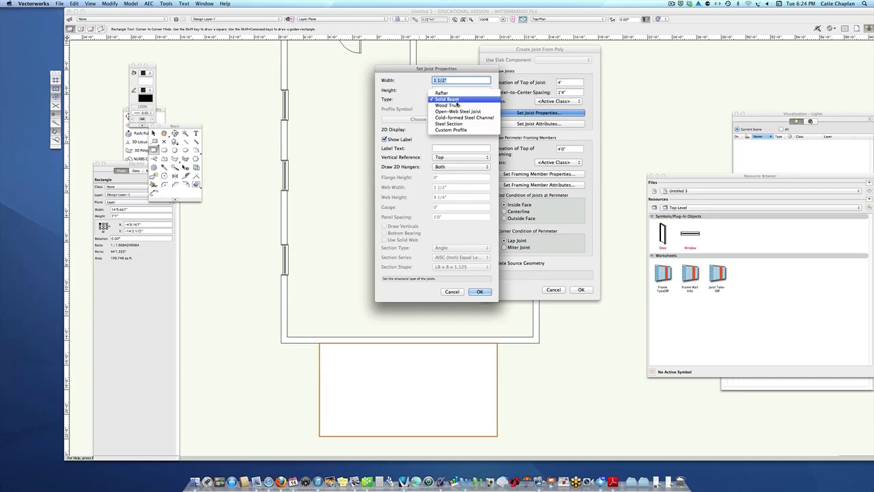
pyautogui.click(447, 99)
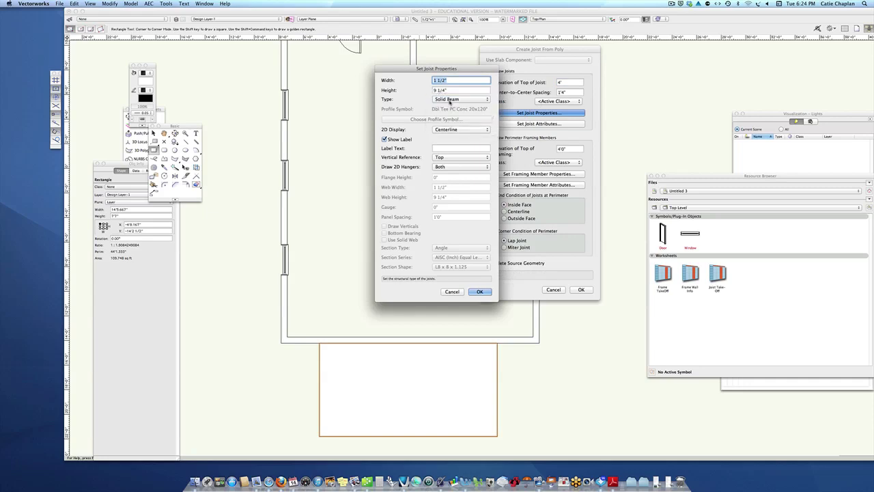
pyautogui.click(480, 291)
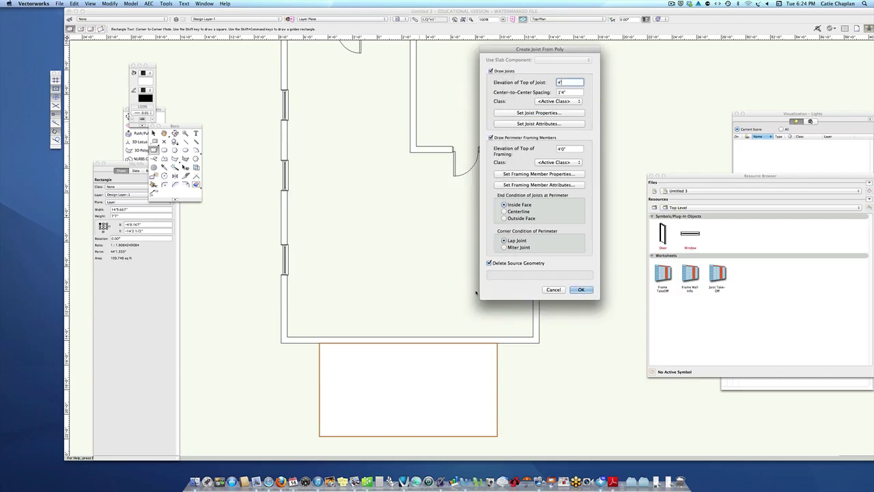
pyautogui.click(531, 124)
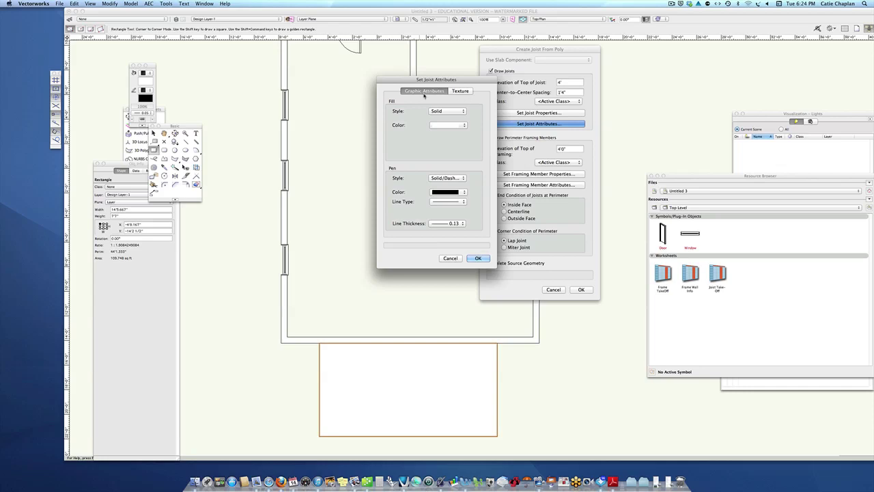
pyautogui.click(478, 259)
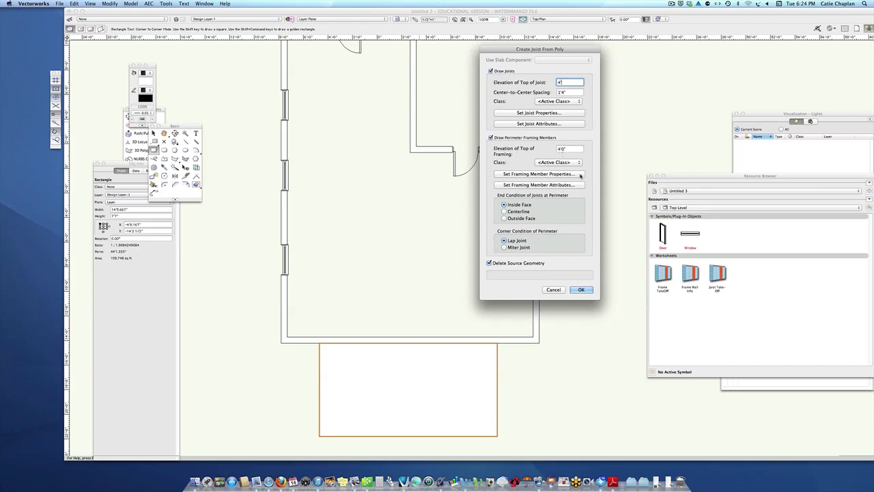
# Configure the perimeter framing members as Solid Beam with 2D display set to Width and labels shown
pyautogui.click(543, 174)
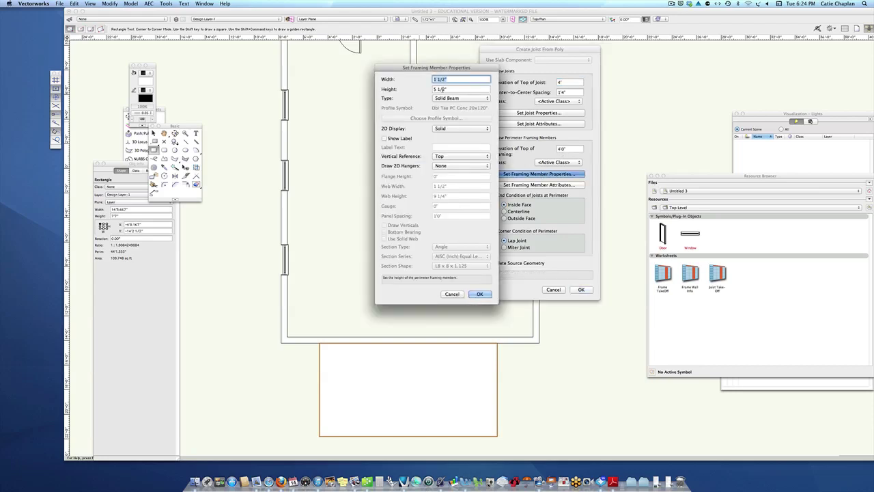
pyautogui.moveTo(431, 67); pyautogui.dragTo(389, 82)
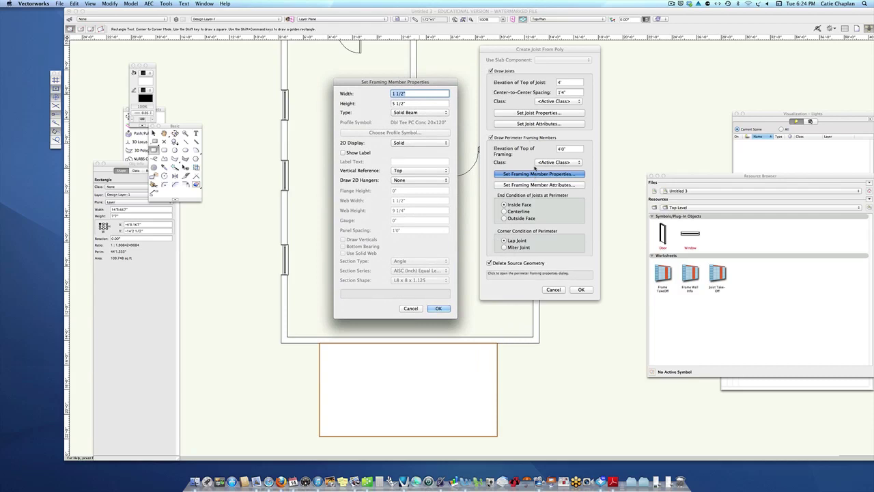
pyautogui.click(415, 112)
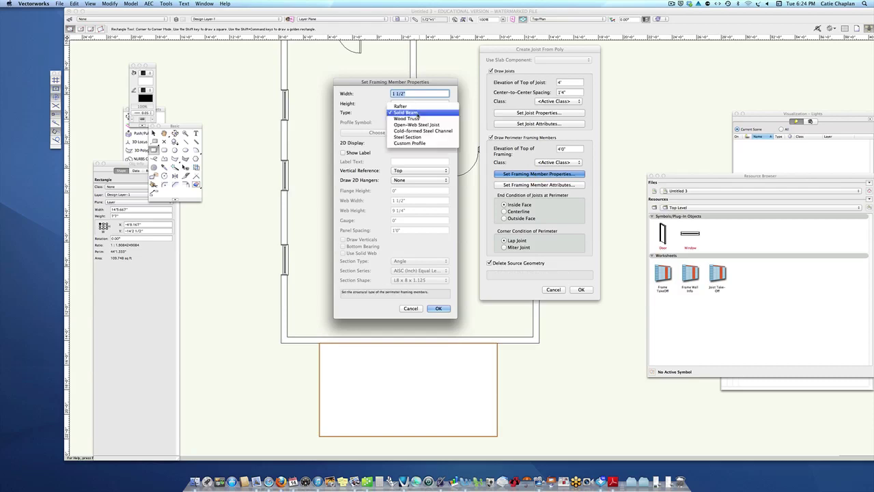
pyautogui.click(407, 112)
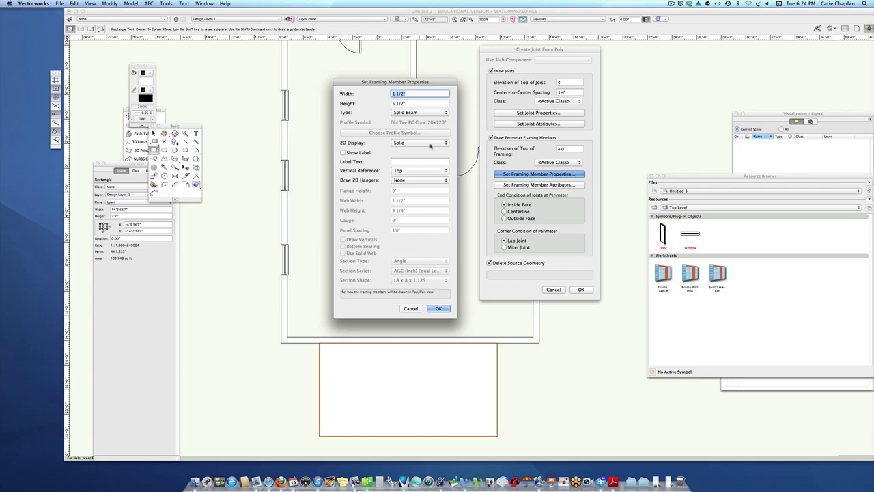
pyautogui.click(430, 146)
pyautogui.click(424, 155)
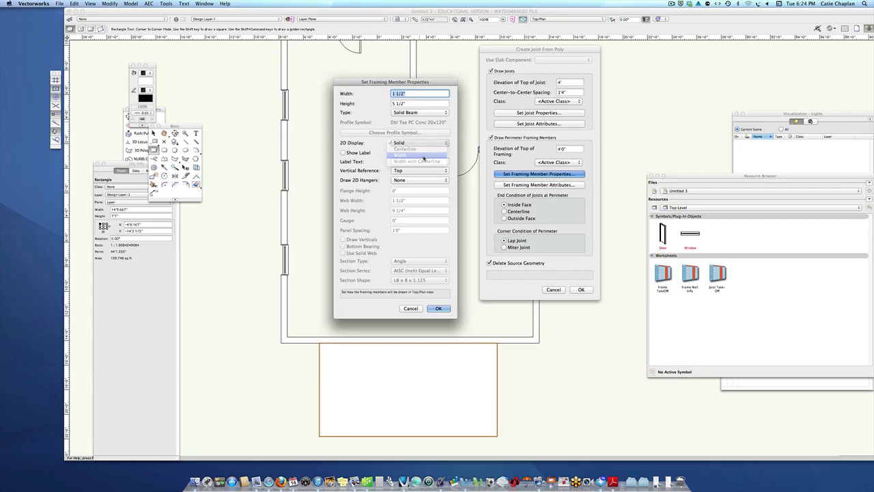
pyautogui.click(343, 153)
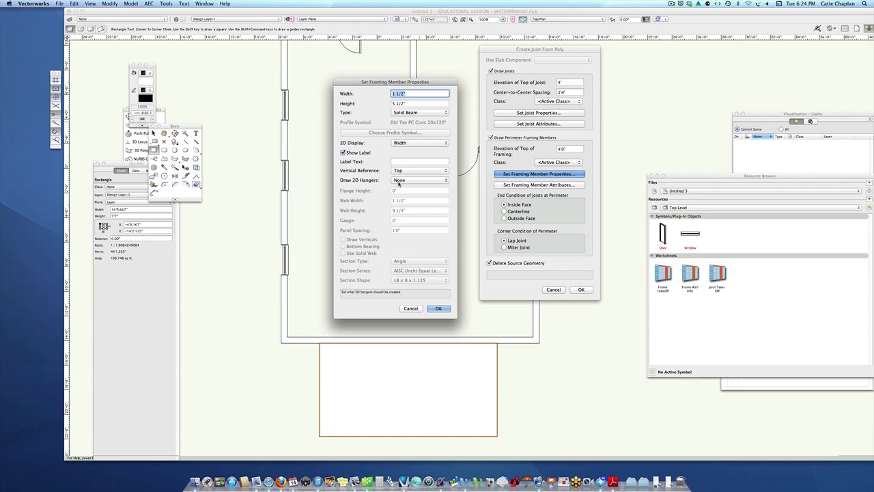
pyautogui.click(439, 308)
# Accept the framing member attributes and set the joists' 2D display to Width in the joist properties
pyautogui.click(506, 185)
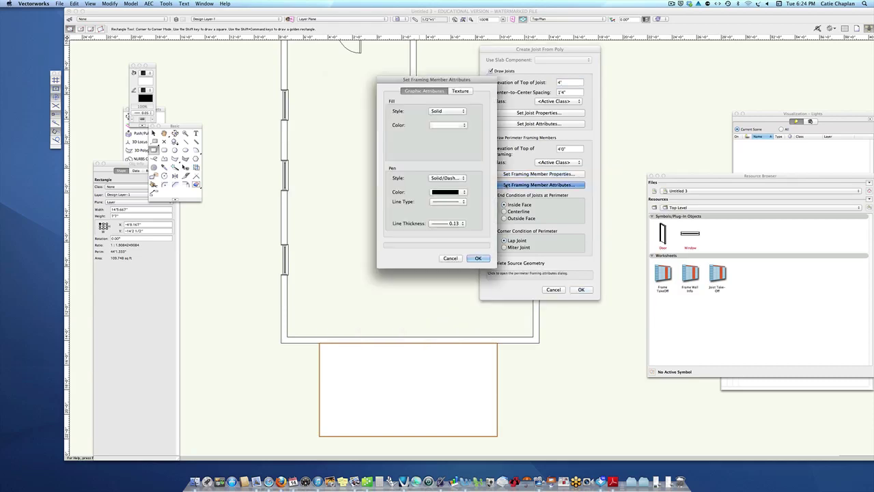
pyautogui.click(478, 257)
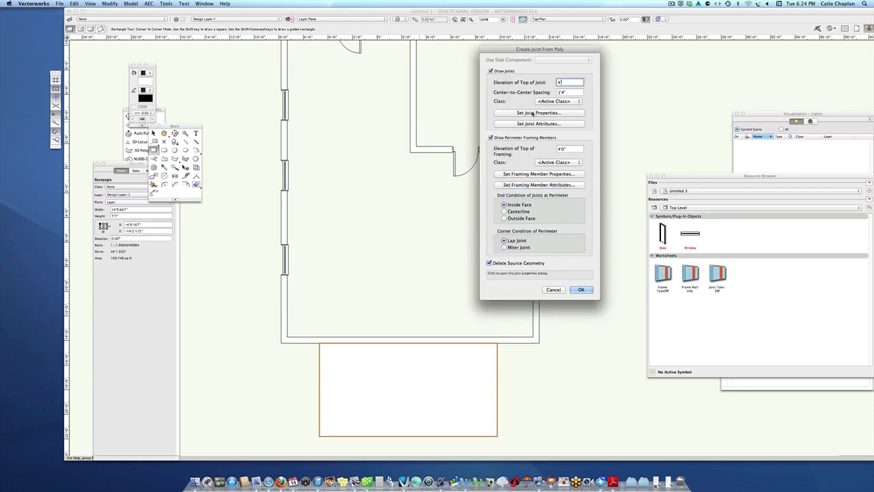
pyautogui.click(532, 113)
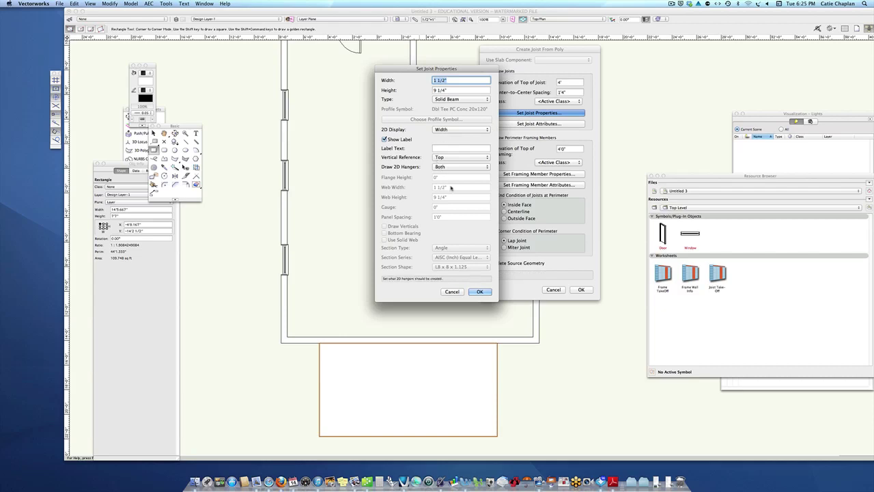
pyautogui.click(479, 291)
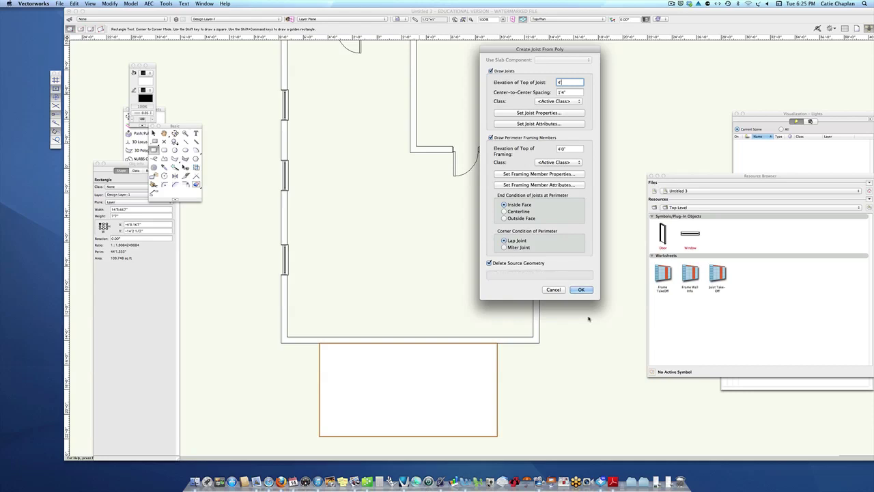
# Generate the deck framing with the joists oriented perpendicular to the building's lower wall
pyautogui.click(581, 290)
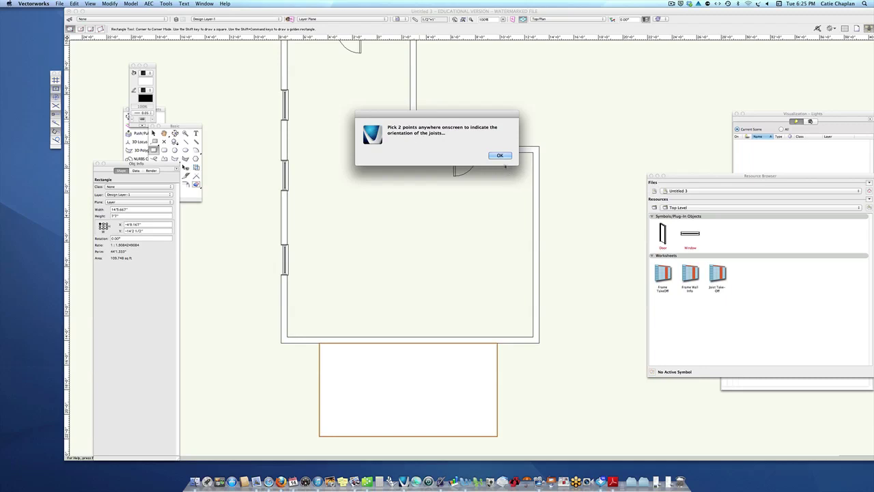
pyautogui.click(500, 156)
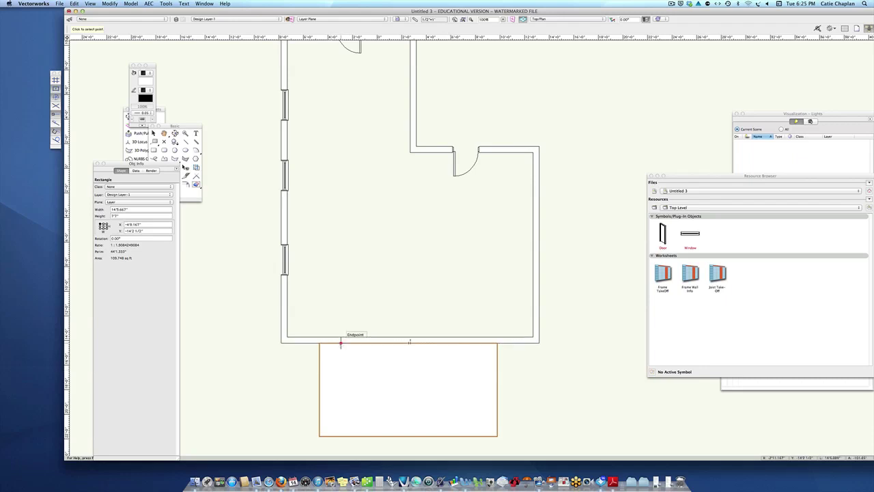
pyautogui.press('4')
pyautogui.click(393, 414)
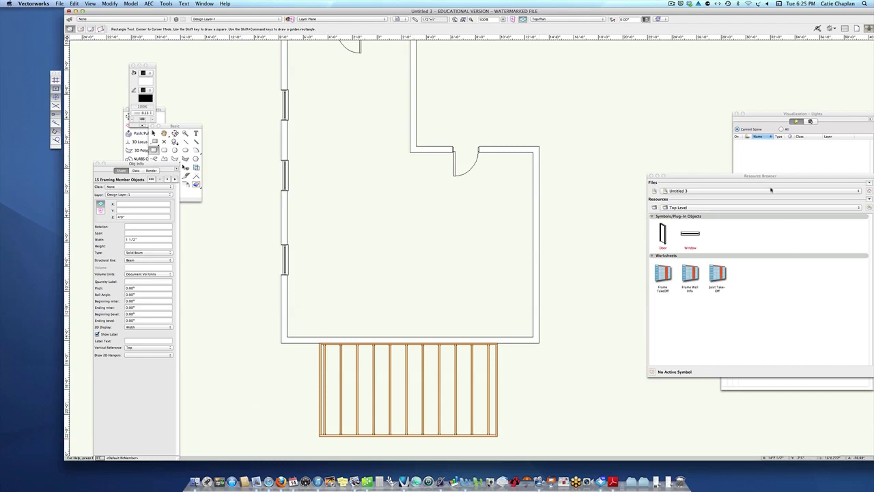
# Place the Joist Take-Off worksheet on the drawing
pyautogui.moveTo(769, 177); pyautogui.dragTo(685, 113)
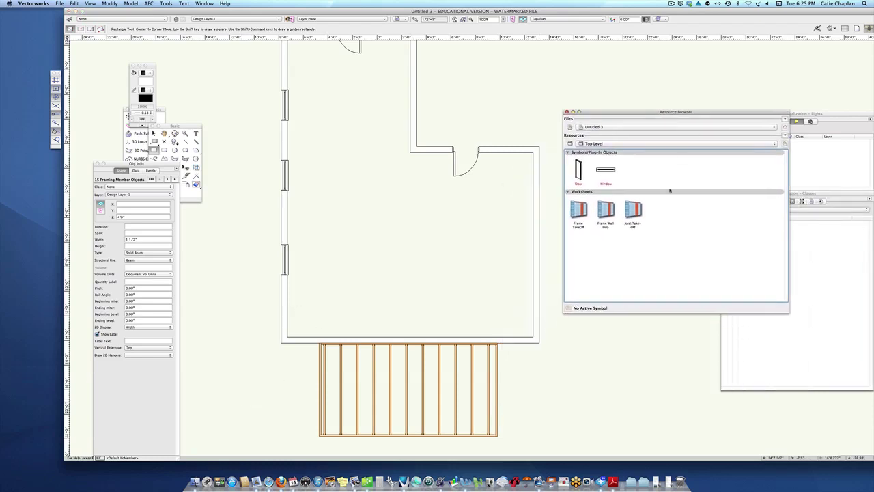
pyautogui.doubleClick(634, 211)
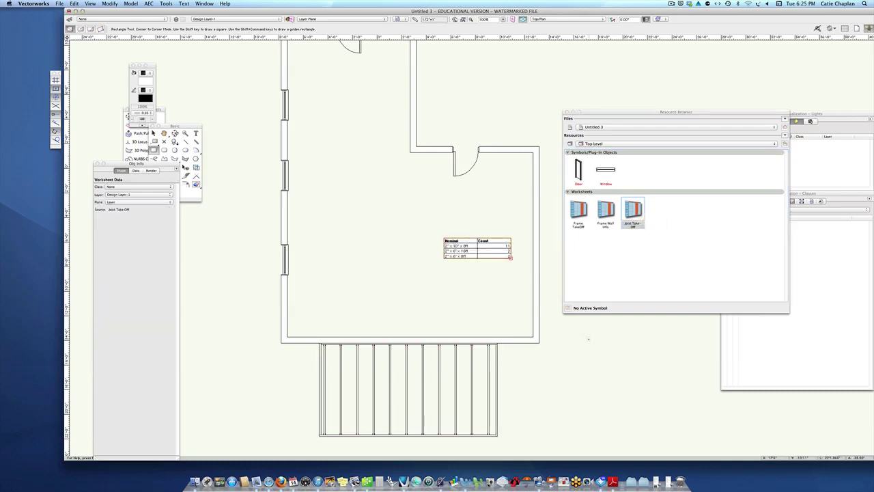
# Examine the deck framing against the building in a shaded left isometric view and from other angles, and return to Top/Plan
pyautogui.press('1')
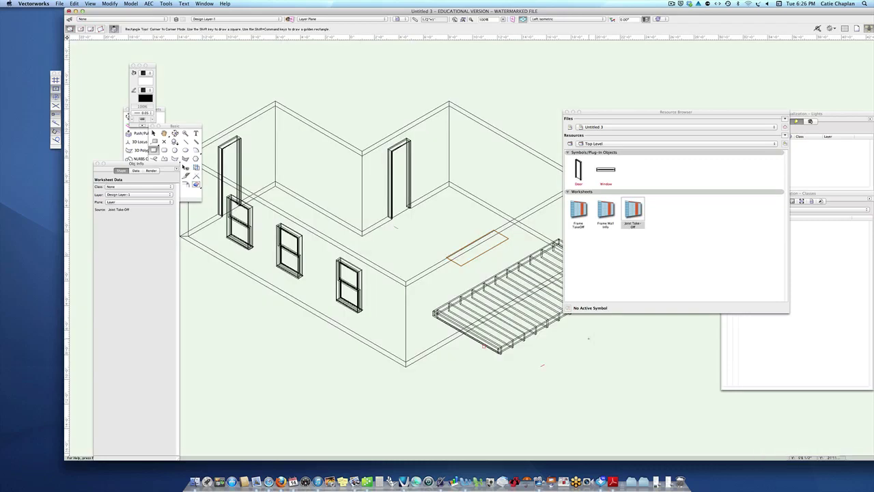
pyautogui.press('super+shift+g')
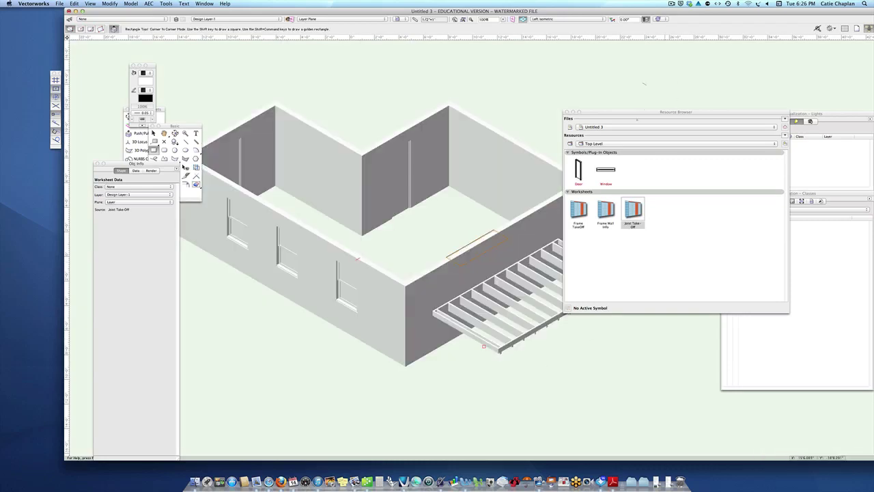
pyautogui.moveTo(638, 112); pyautogui.dragTo(731, 123)
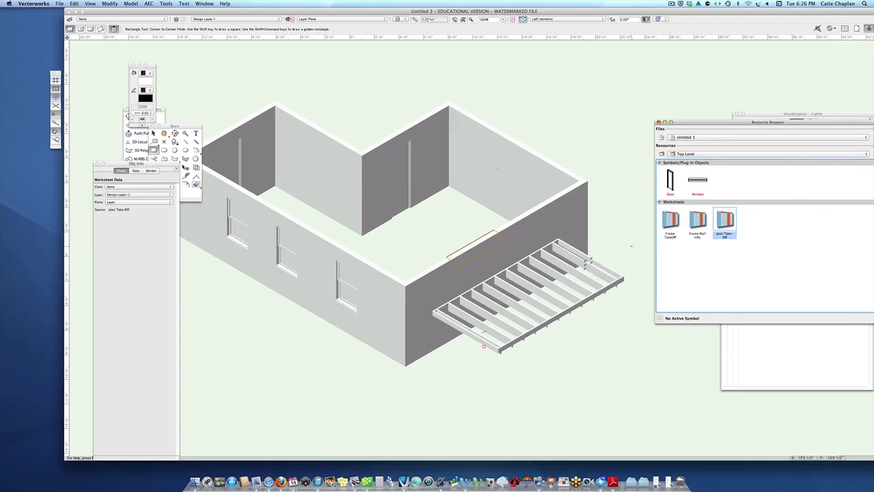
pyautogui.click(175, 133)
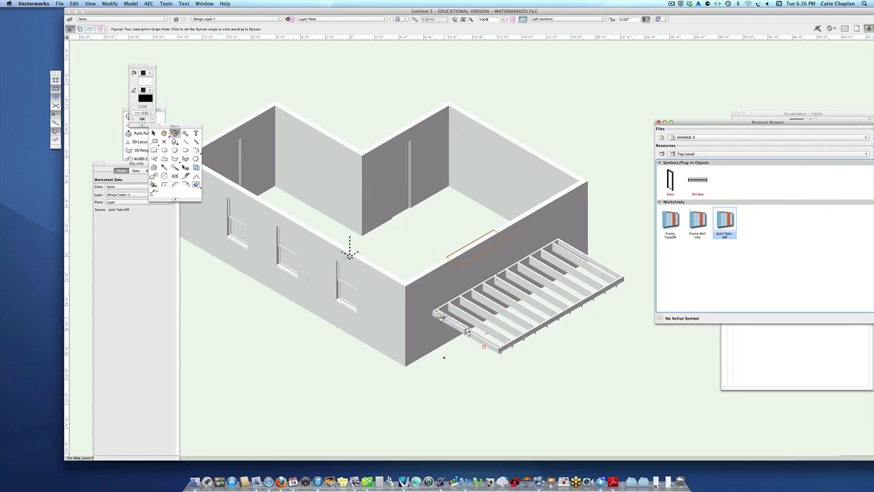
pyautogui.moveTo(448, 375); pyautogui.dragTo(457, 336)
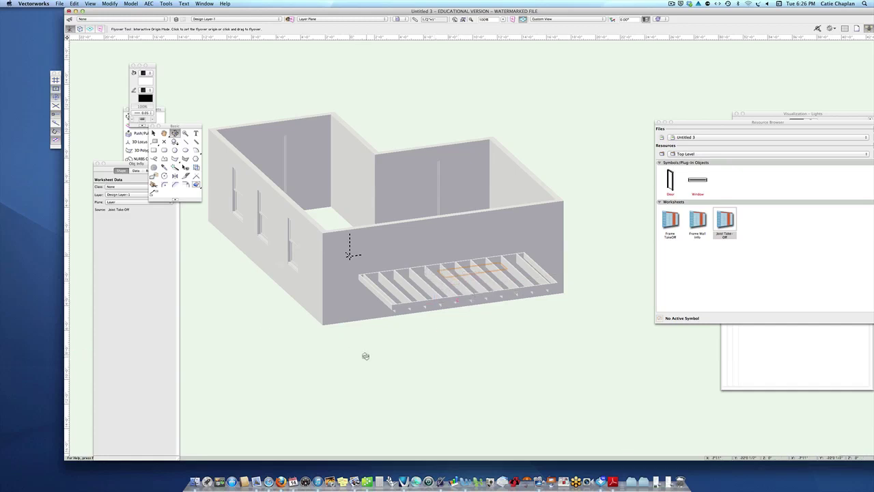
pyautogui.moveTo(366, 356); pyautogui.dragTo(357, 358)
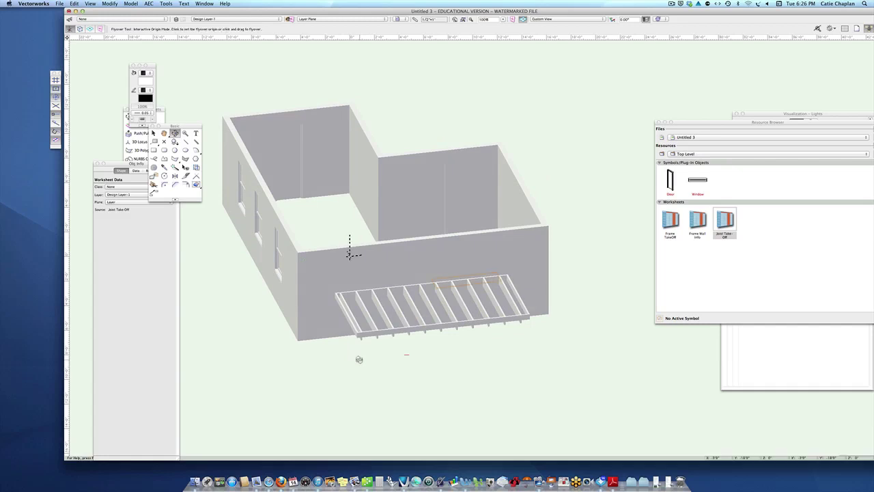
pyautogui.press('x')
pyautogui.press('super+5')
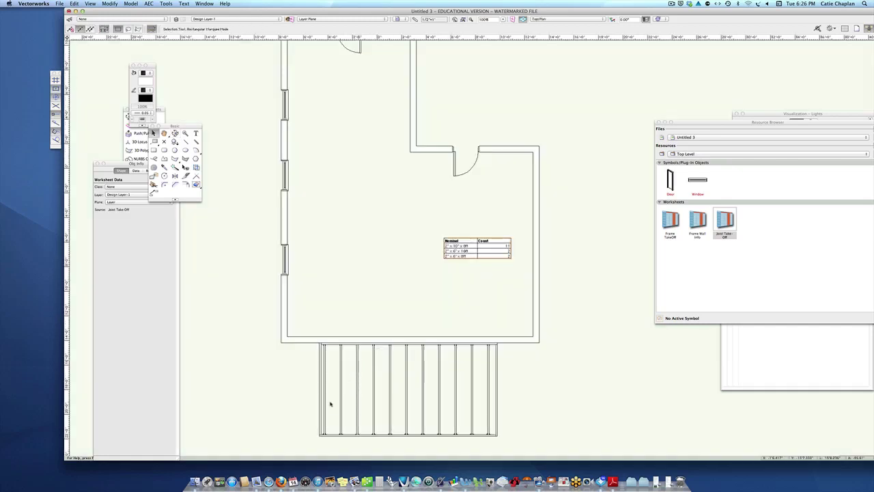
# Set the height of the deck's outer perimeter framing member, parallel to the building wall, to 9.5
pyautogui.click(360, 434)
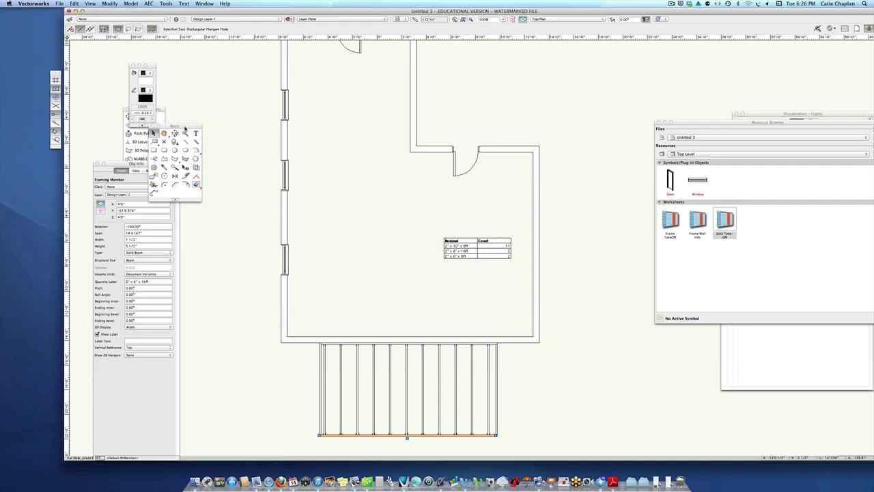
pyautogui.moveTo(184, 127); pyautogui.dragTo(218, 69)
pyautogui.click(126, 245)
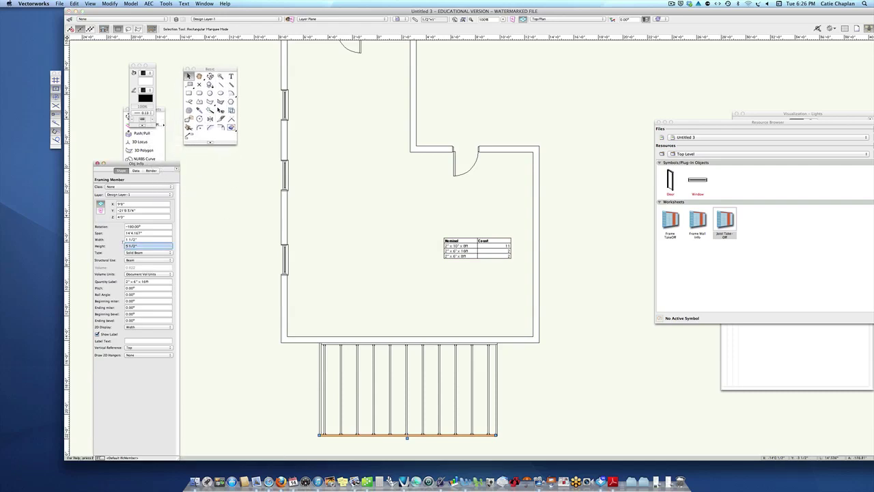
pyautogui.write('9.5')
pyautogui.press('Return')
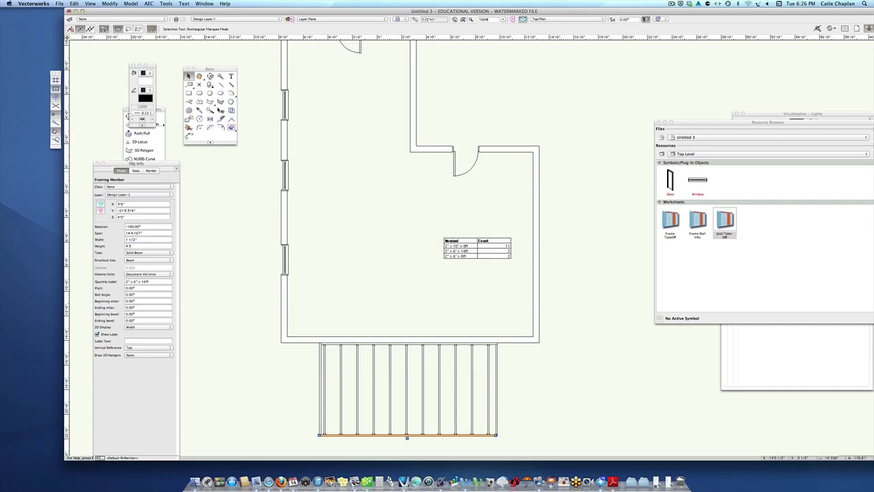
# Set the height of the deck's wall-side perimeter member and its two side perimeter members to 9 1/2"
pyautogui.press('1')
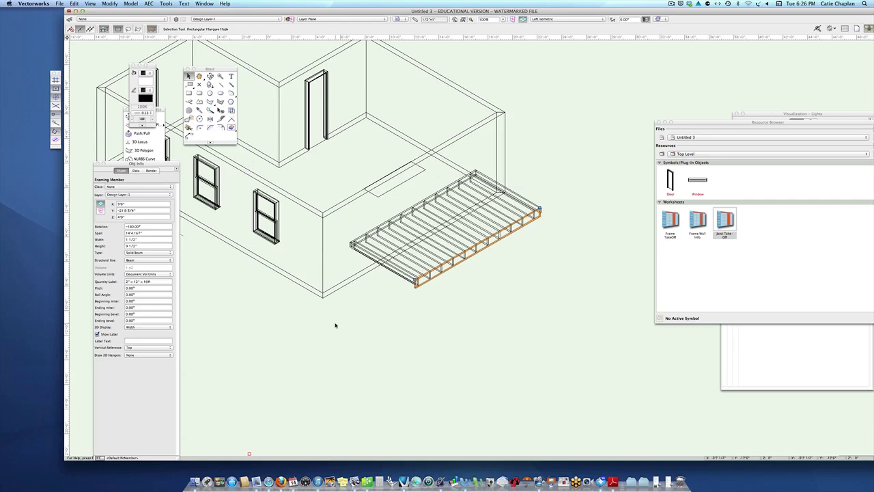
pyautogui.press('0')
pyautogui.click(389, 232)
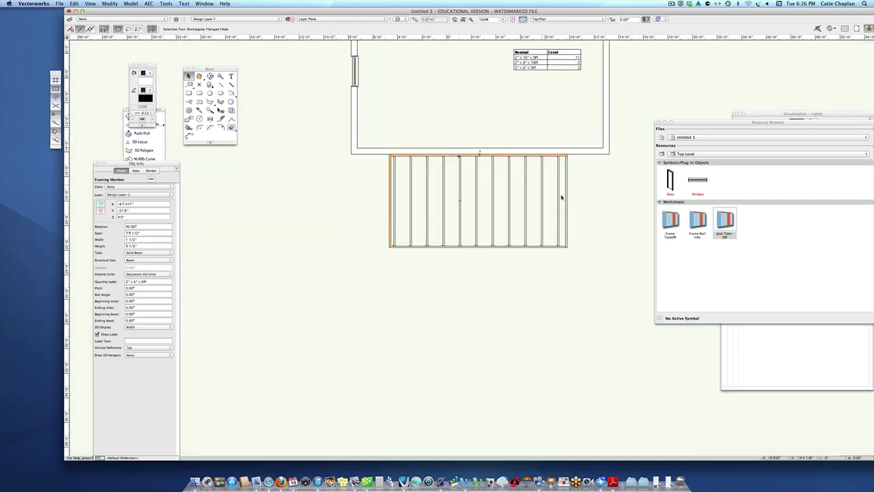
pyautogui.keyDown('shift'); pyautogui.click(565, 198); pyautogui.keyUp('shift')
pyautogui.keyDown('shift'); pyautogui.click(404, 205); pyautogui.keyUp('shift')
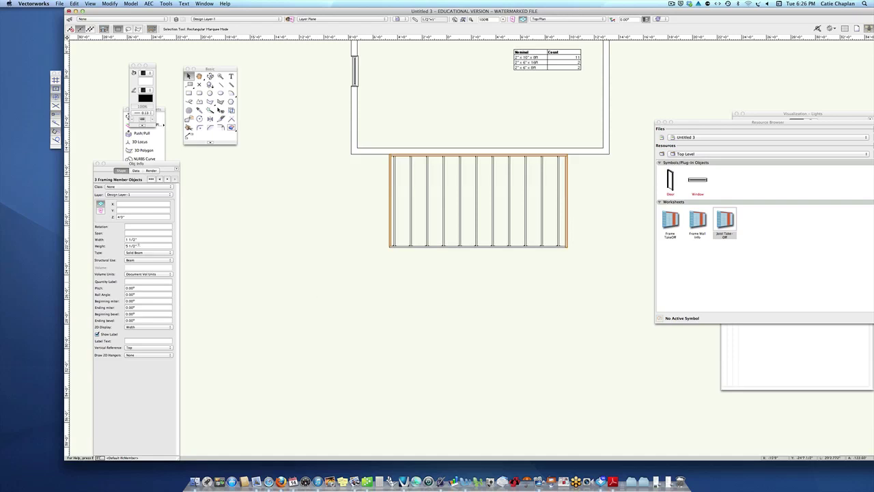
pyautogui.click(139, 245)
pyautogui.write('9 1')
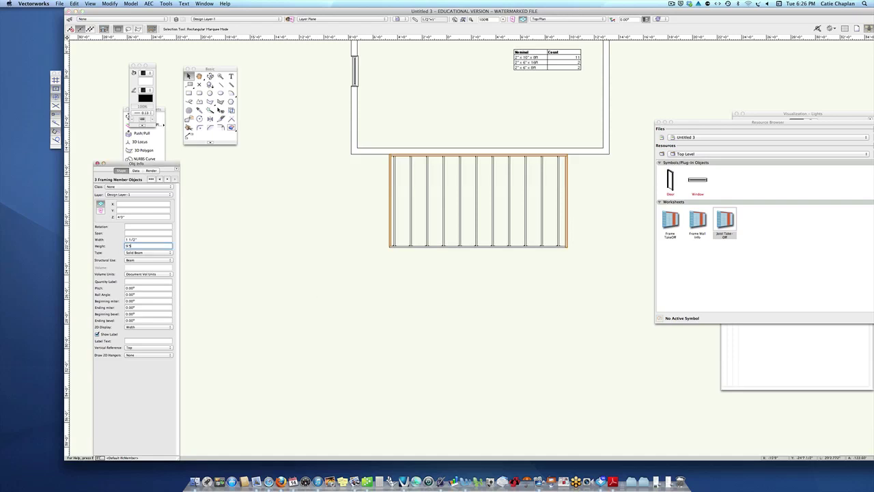
pyautogui.press('Return')
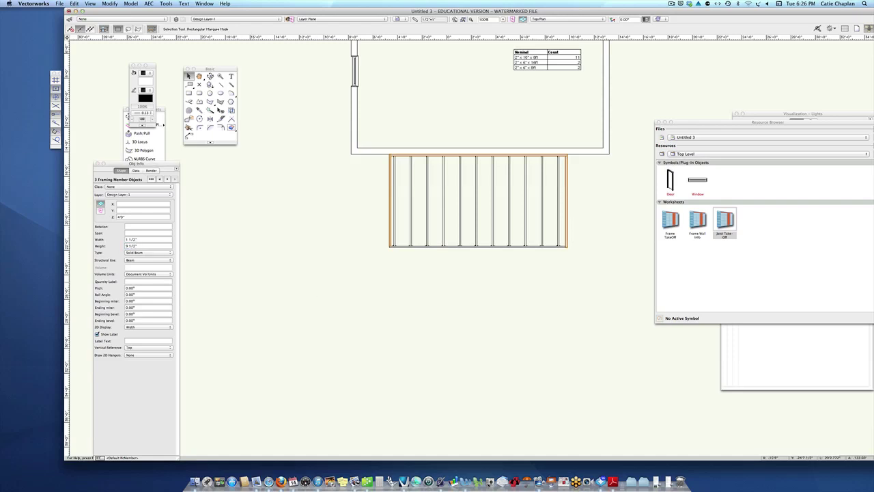
# Examine the deepened deck perimeter in a shaded left isometric view and return to Top/Plan
pyautogui.press('KP_1')
pyautogui.click(428, 351)
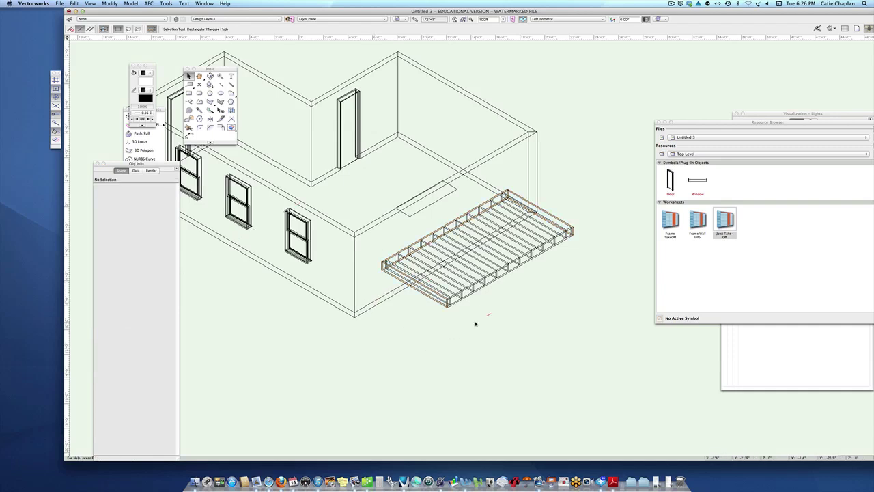
pyautogui.press('super+shift+g')
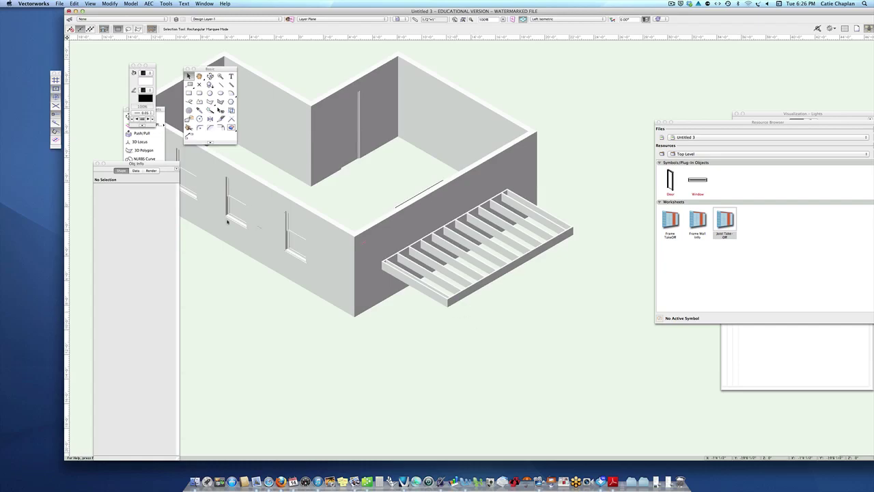
pyautogui.press('F5')
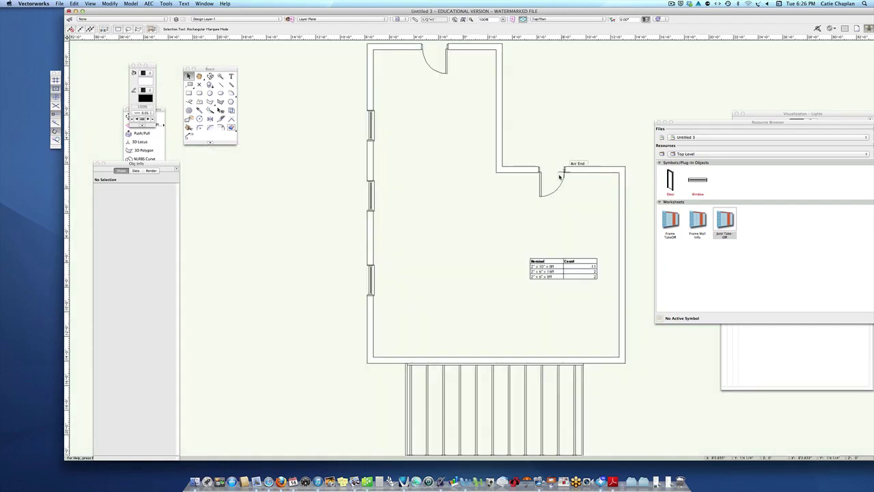
# Move the Joist Take-Off worksheet farther left inside the building's lower room
pyautogui.press('space')
pyautogui.moveTo(336, 254); pyautogui.dragTo(317, 195)
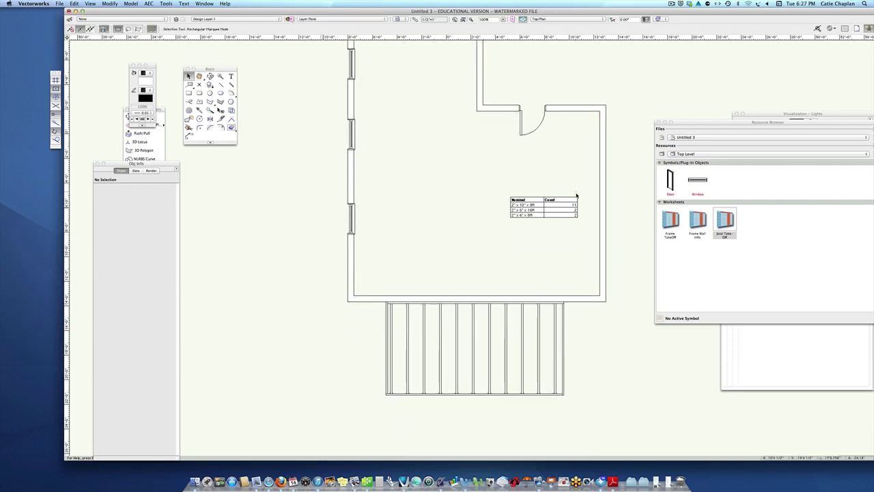
pyautogui.moveTo(576, 196); pyautogui.dragTo(487, 205)
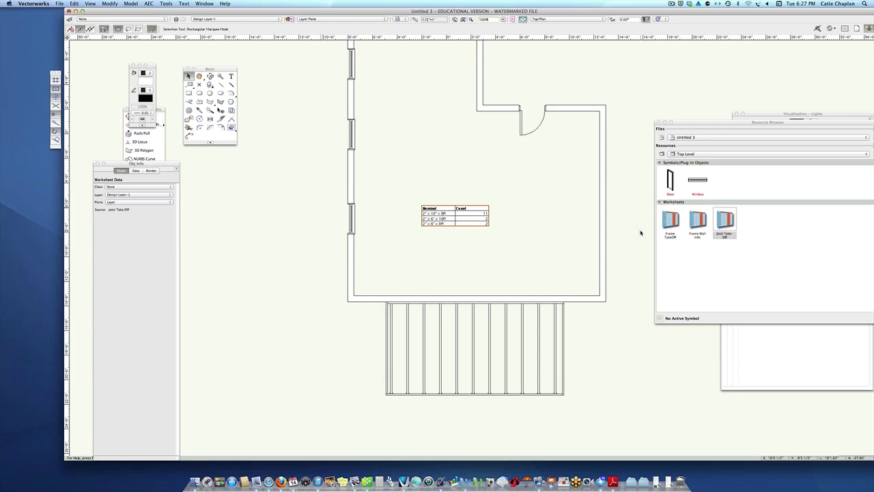
pyautogui.click(149, 3)
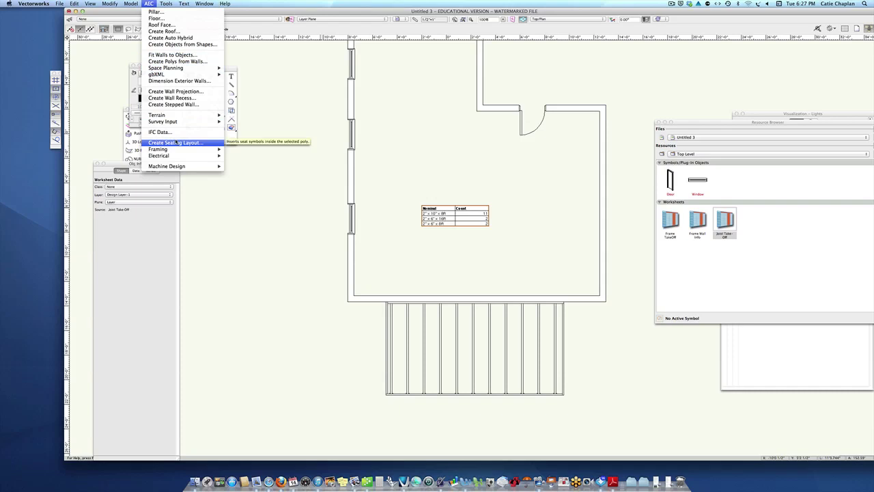
pyautogui.moveTo(198, 149)
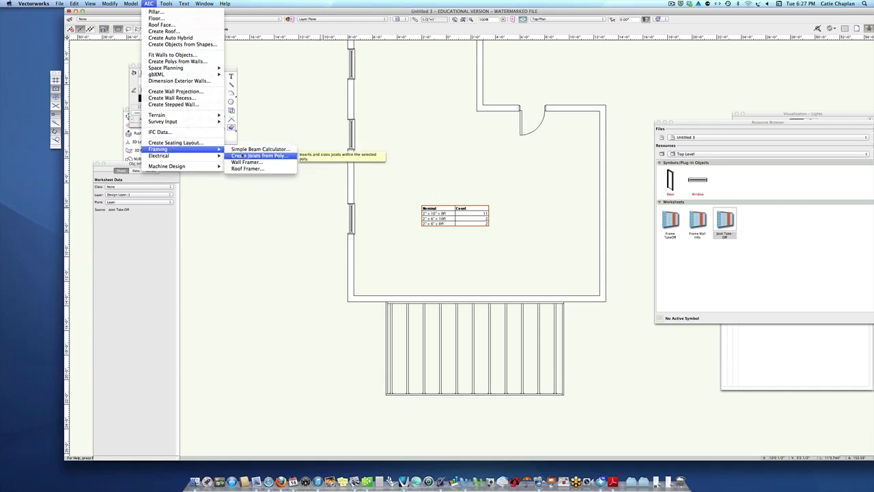
pyautogui.click(256, 155)
# Draw a rectangle about 6'6" by 11'3" left of the building and another about 2' by 3'6" below its lower-right corner
pyautogui.click(189, 93)
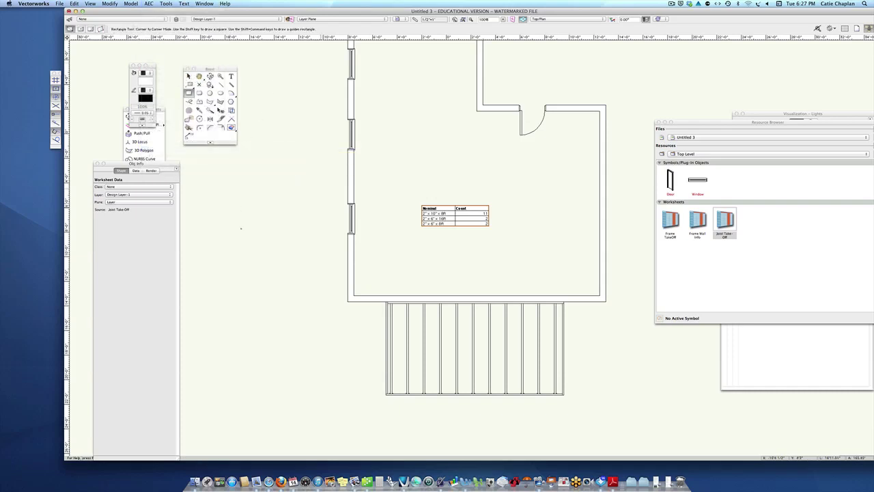
pyautogui.click(209, 179)
pyautogui.click(289, 317)
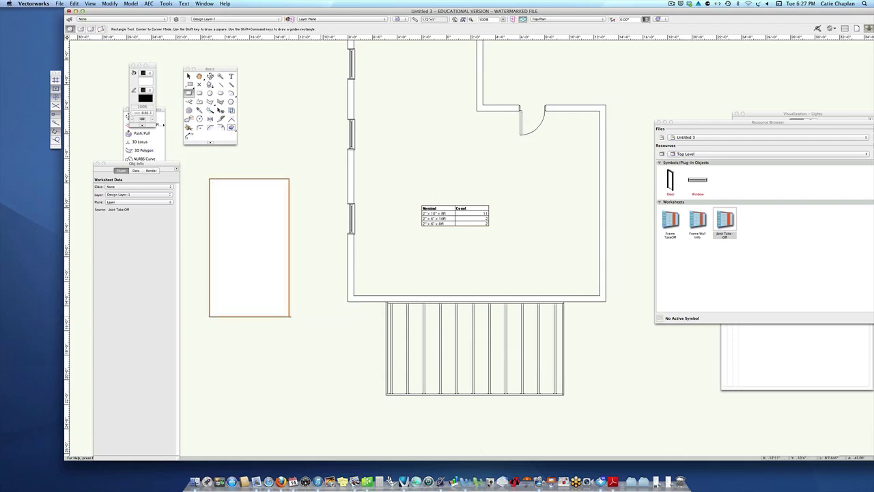
pyautogui.click(288, 317)
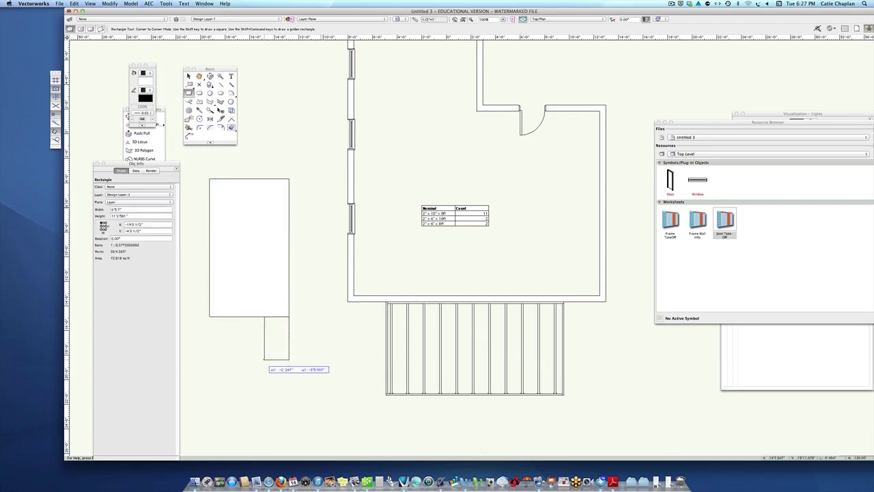
pyautogui.click(265, 360)
# Merge the two adjoining rectangles into one L-shaped polygon with Add Surface
pyautogui.press('x')
pyautogui.click(287, 295)
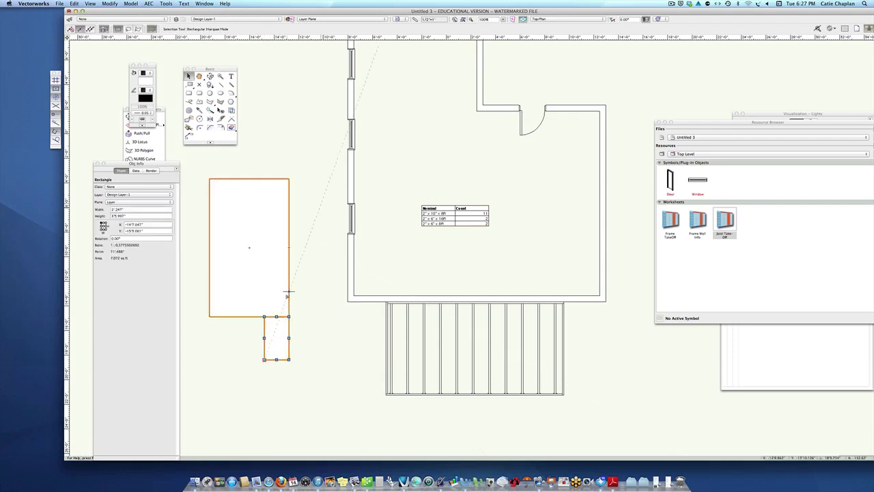
pyautogui.rightClick(287, 295)
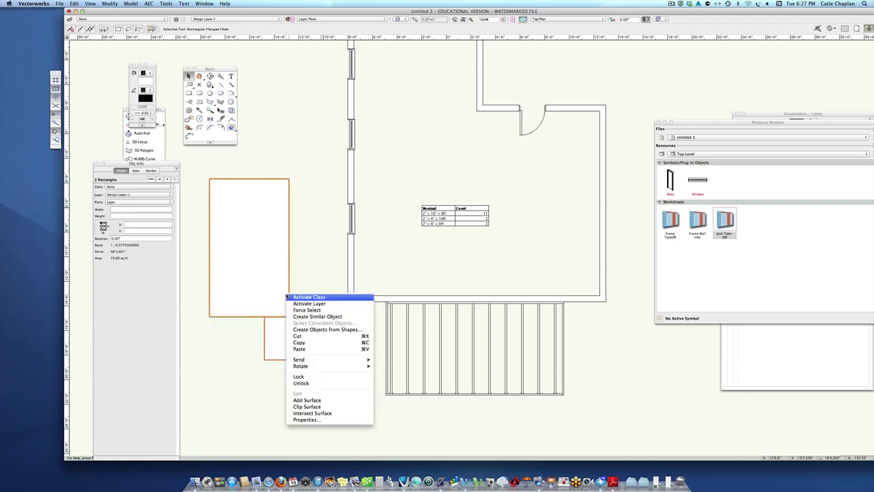
pyautogui.click(302, 399)
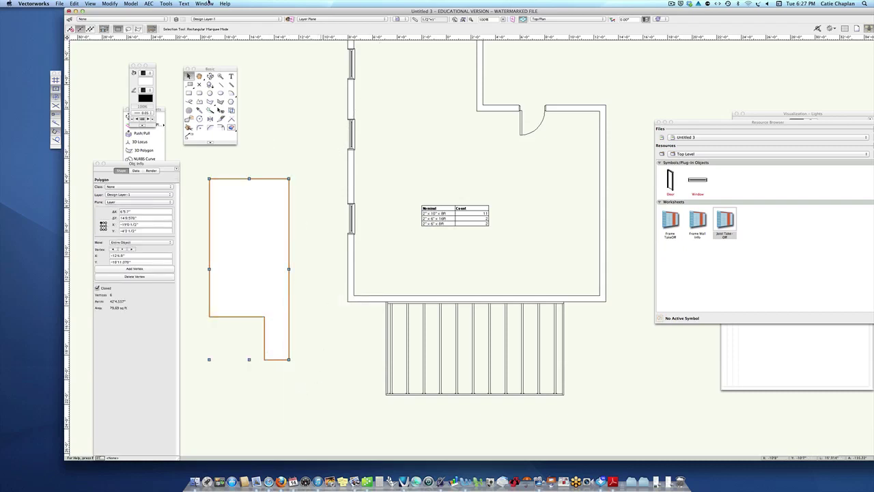
# Start Create Joists from Poly for the L-shaped polygon and set the joist height to 5.5"
pyautogui.click(148, 3)
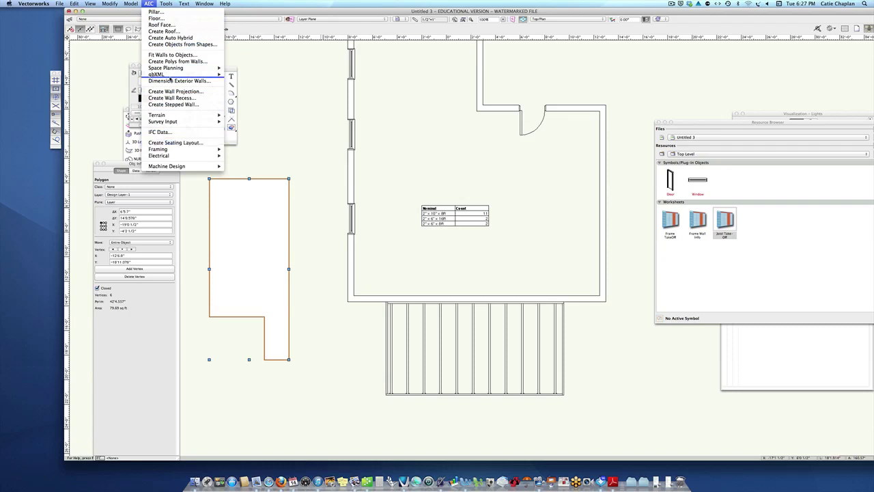
pyautogui.moveTo(169, 75)
pyautogui.moveTo(171, 149)
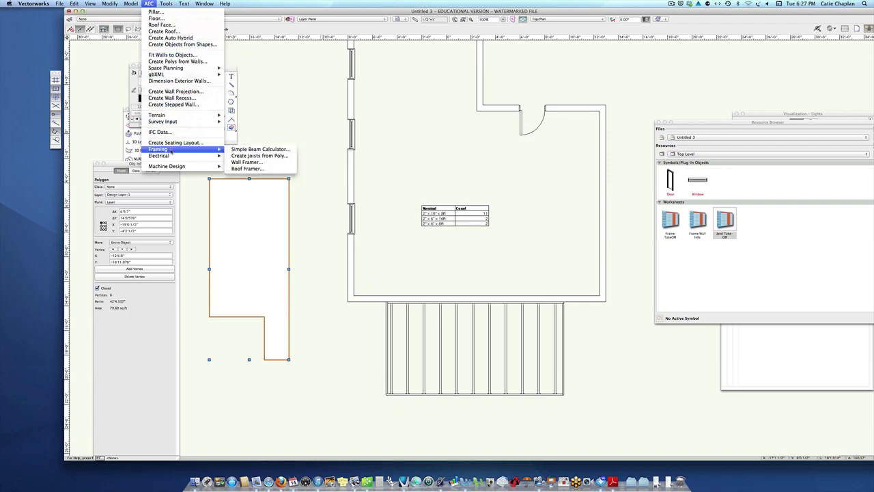
pyautogui.click(260, 155)
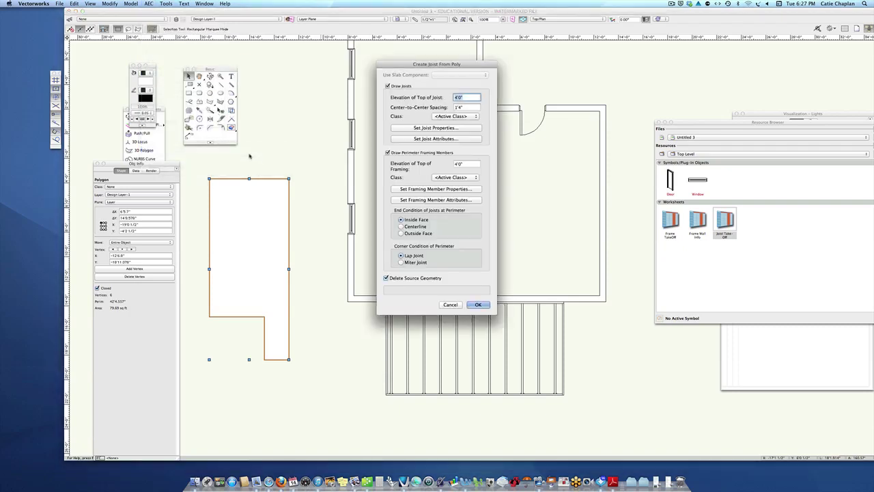
pyautogui.click(468, 128)
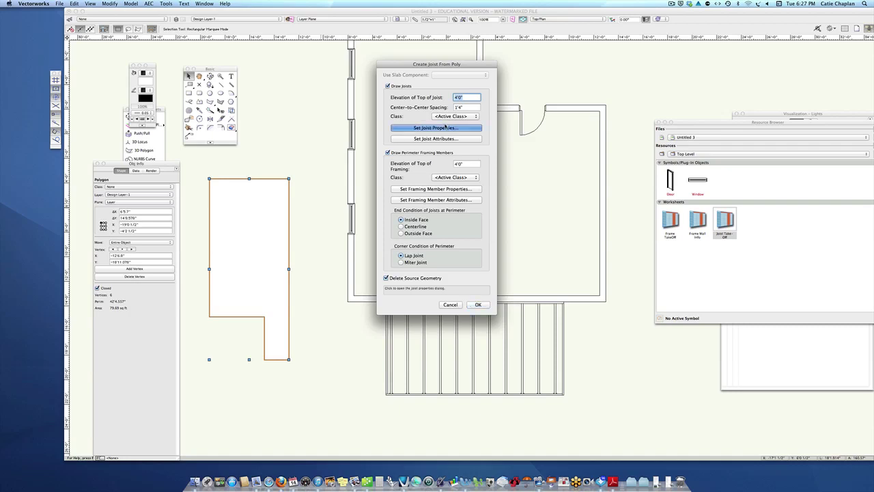
pyautogui.click(432, 90)
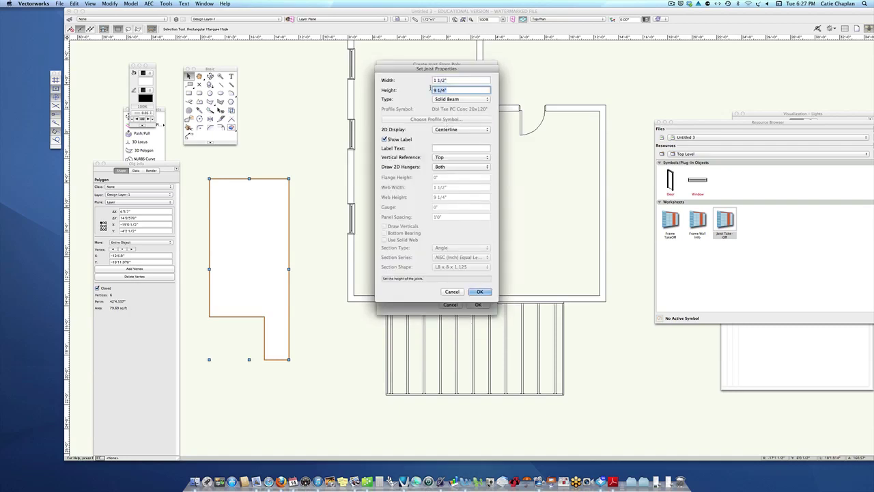
pyautogui.write('5.5')
pyautogui.click(479, 291)
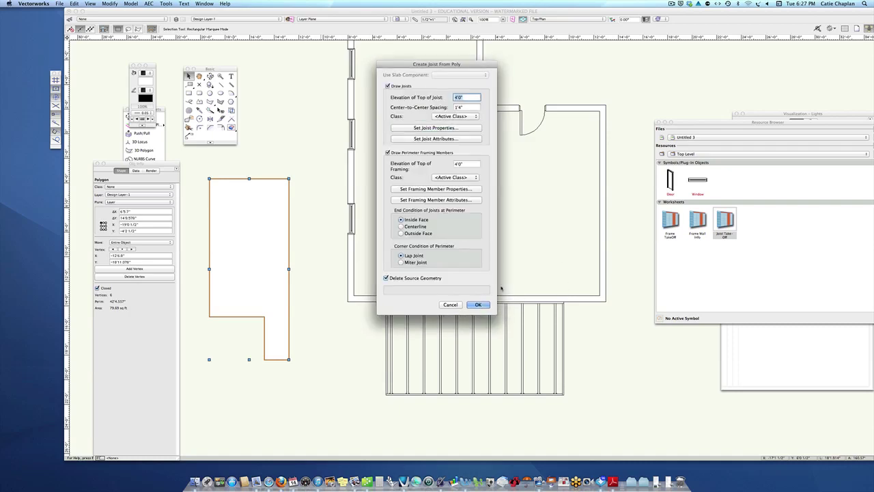
# Generate the L-shaped framing with the joists running across its width, from the right edge toward the left edge
pyautogui.click(478, 304)
pyautogui.click(500, 156)
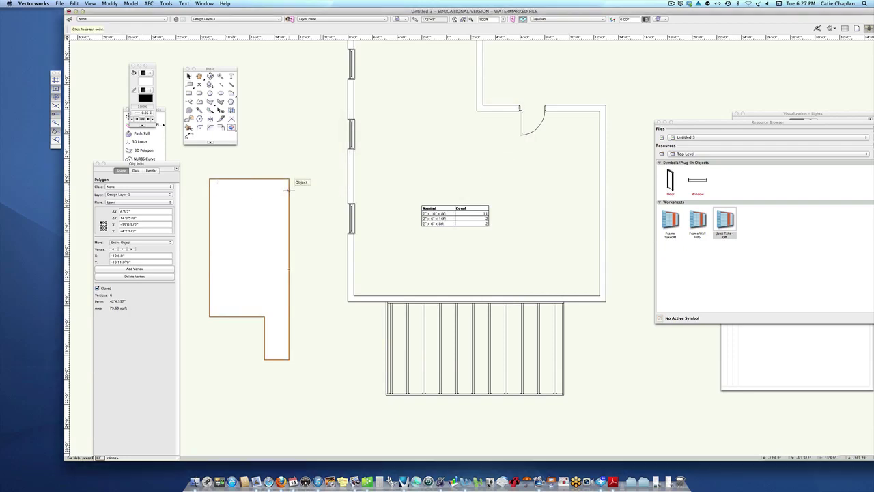
pyautogui.click(288, 190)
pyautogui.click(212, 190)
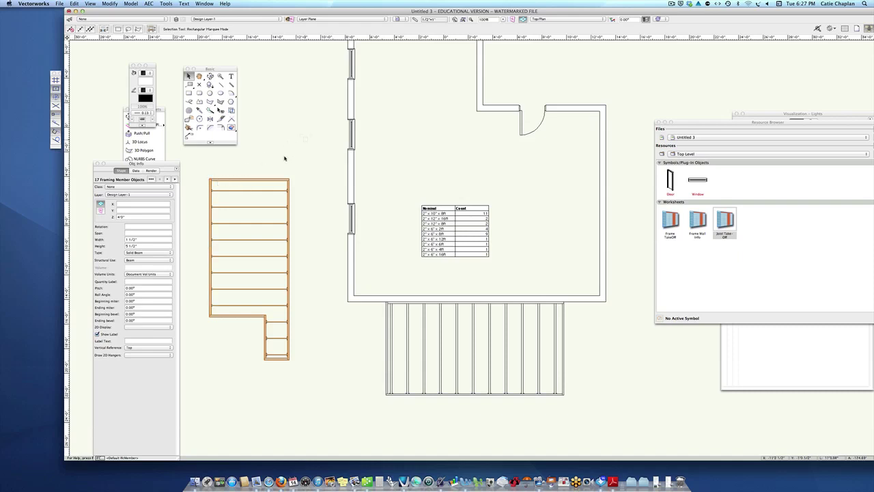
# Examine the 2D hangers where a joist of the L-shaped framing meets the right perimeter member
pyautogui.press('c')
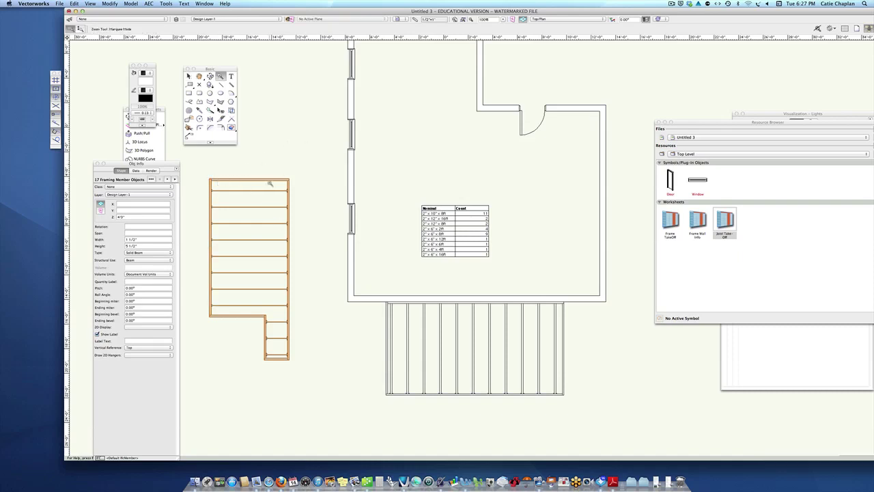
pyautogui.moveTo(268, 182); pyautogui.dragTo(300, 203)
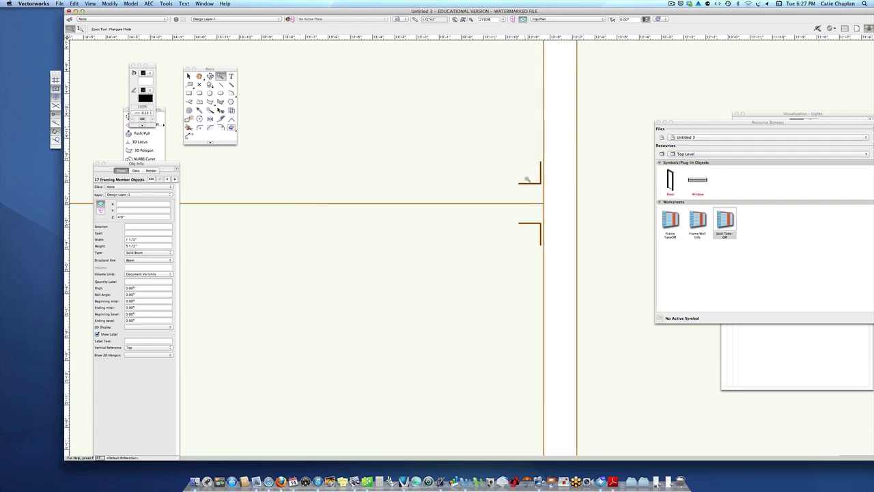
pyautogui.keyDown('alt'); pyautogui.click(415, 143); pyautogui.keyUp('alt')
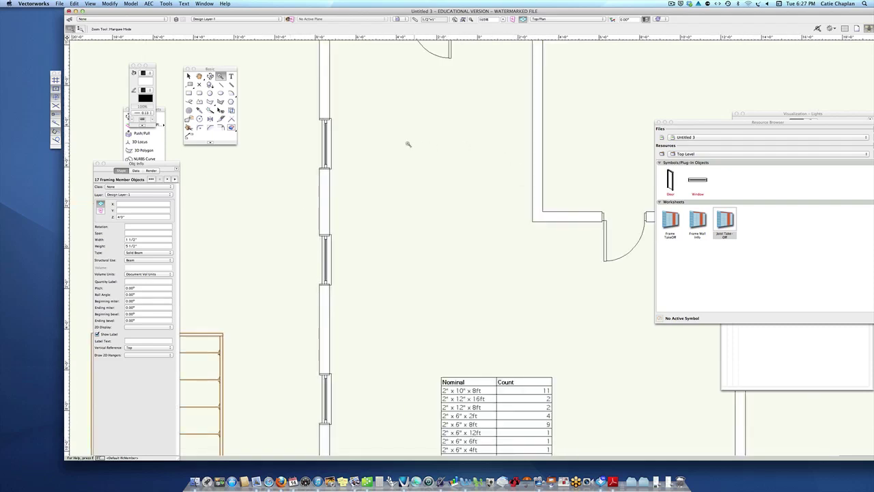
# Move the Joist Take-Off worksheet out of the building to just above the L-shaped framing
pyautogui.press('space')
pyautogui.moveTo(272, 218)
pyautogui.mouseDown()
pyautogui.moveTo(319, 187)
pyautogui.moveTo(364, 126)
pyautogui.mouseUp()
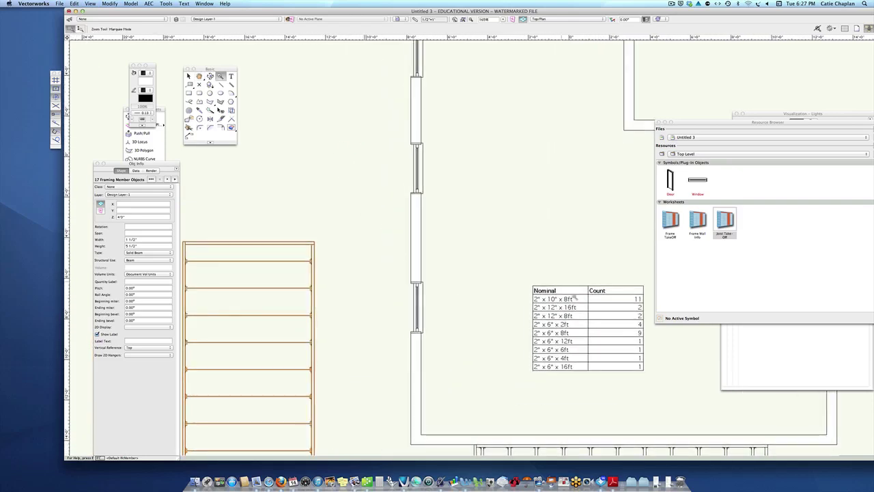
pyautogui.press('x')
pyautogui.moveTo(592, 281); pyautogui.dragTo(309, 135)
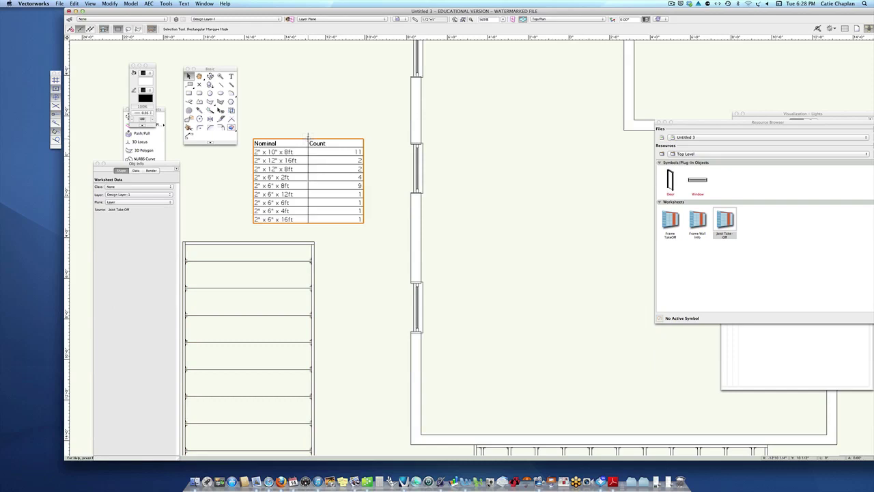